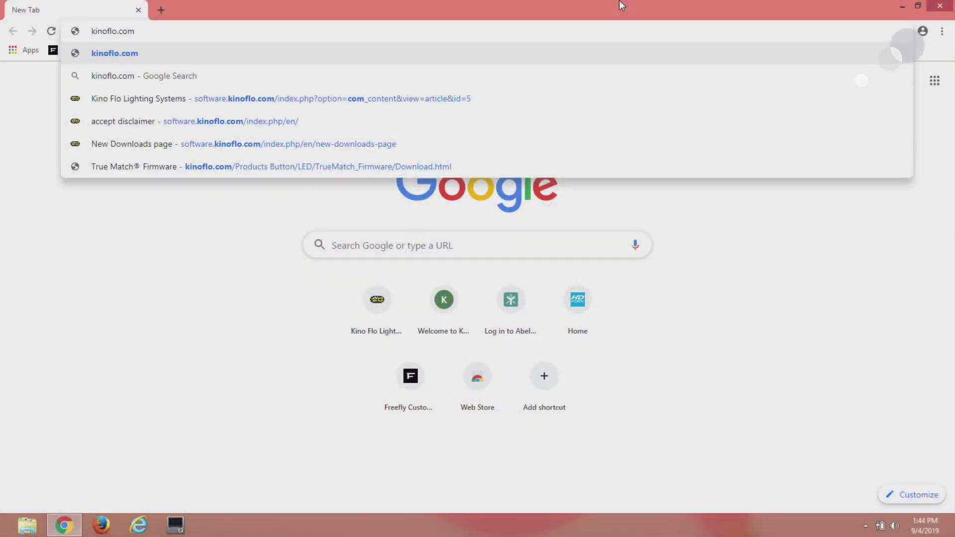
# Navigate from the Kino Flo homepage via New Products and the True Match Firmware 4.0 announcement to the software login page
pyautogui.press('Return')
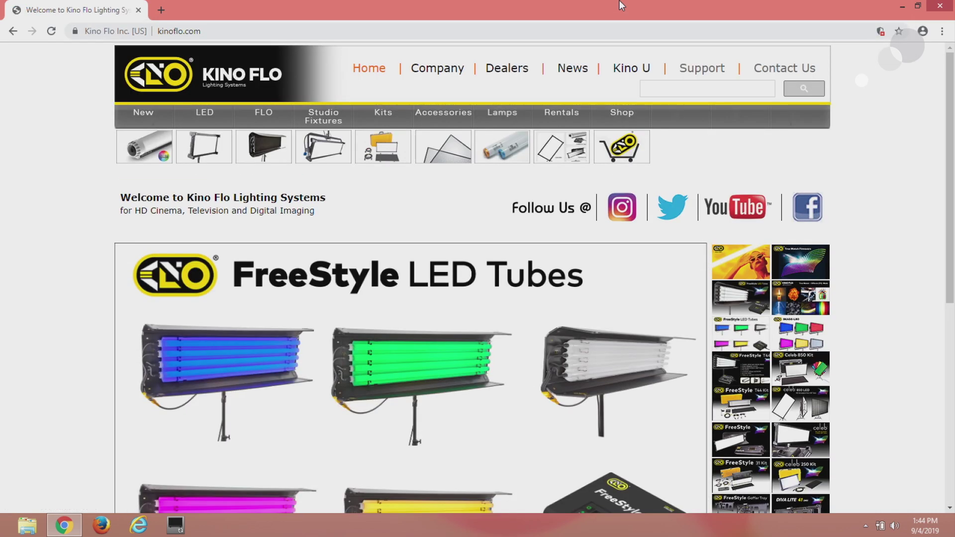
pyautogui.click(143, 152)
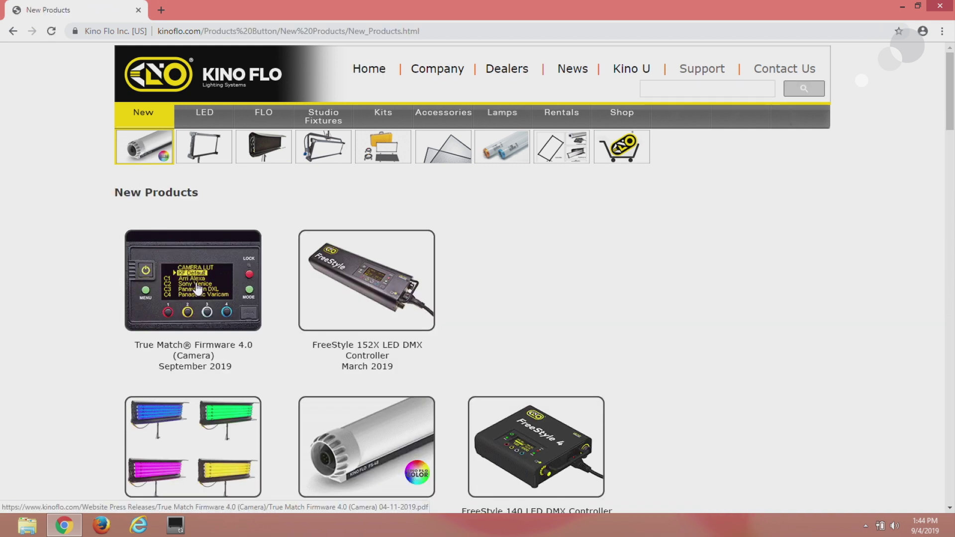
pyautogui.click(197, 286)
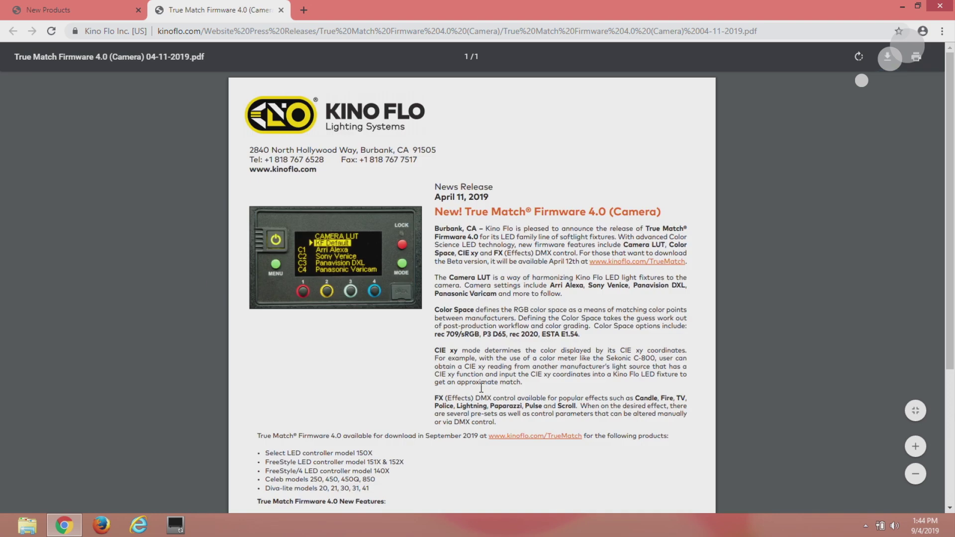
pyautogui.click(520, 438)
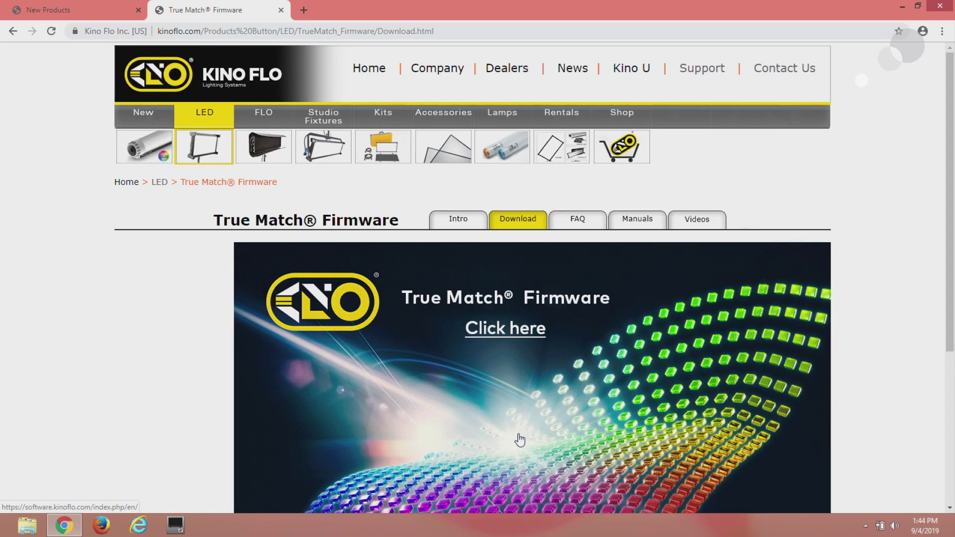
pyautogui.scroll(-2, 505, 362)
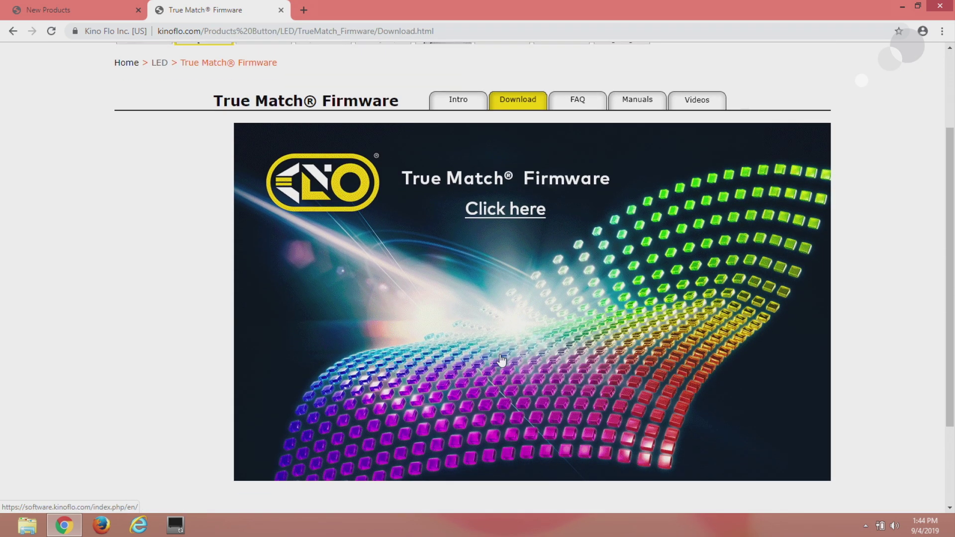
pyautogui.click(515, 217)
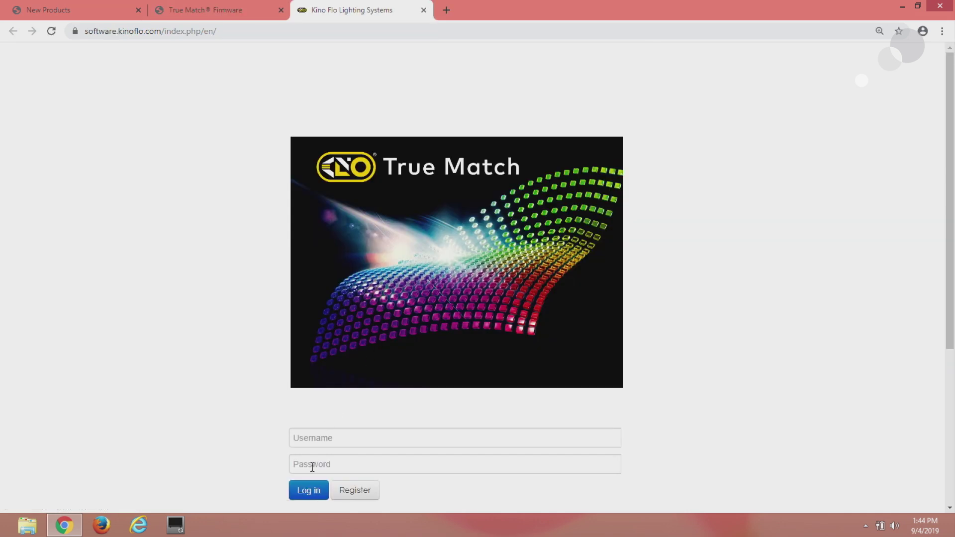
# Sign in to the True Match software site with the saved username and the account password
pyautogui.click(325, 442)
pyautogui.click(343, 371)
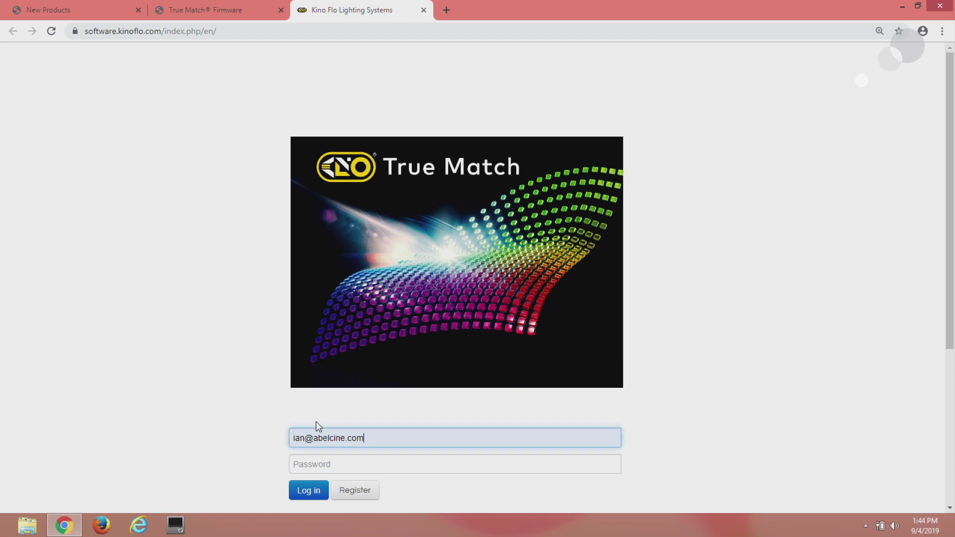
pyautogui.click(308, 464)
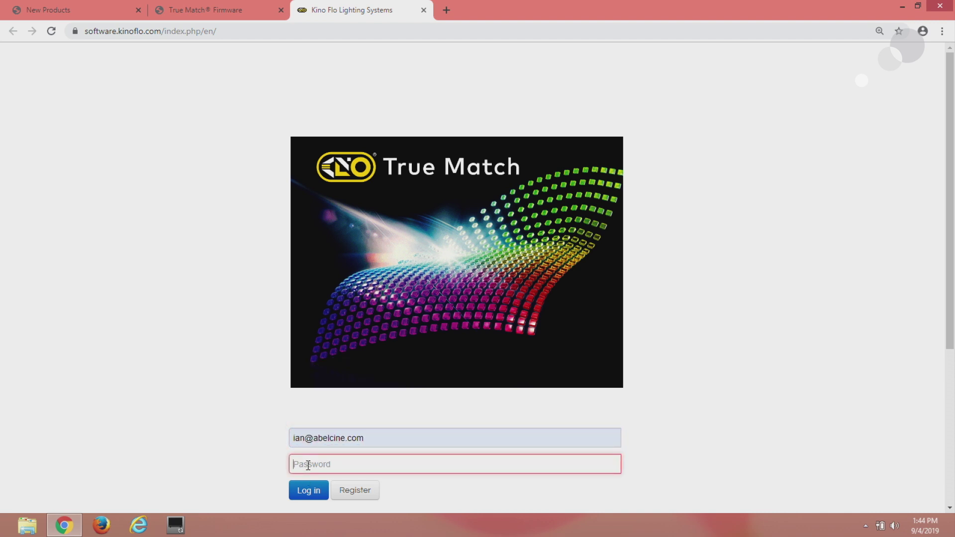
pyautogui.write('••')
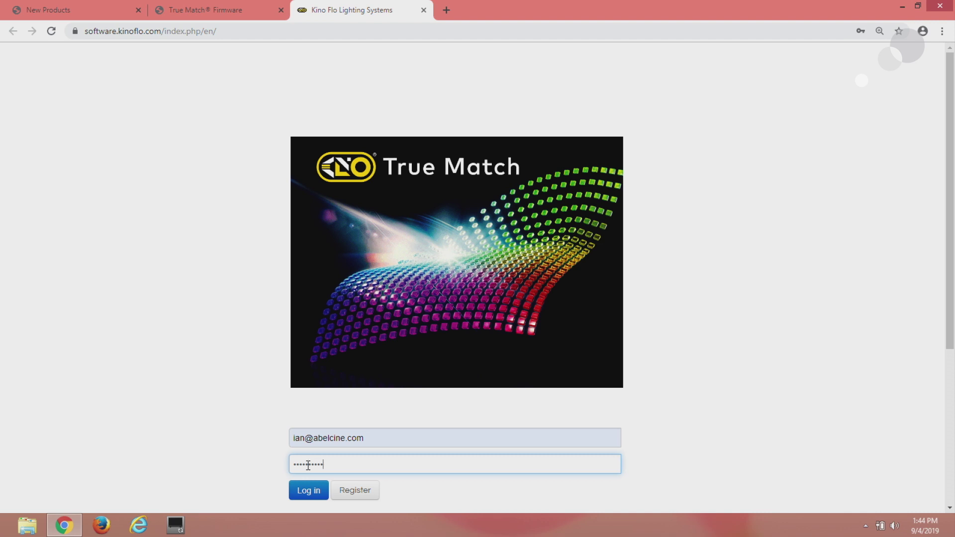
pyautogui.click(309, 489)
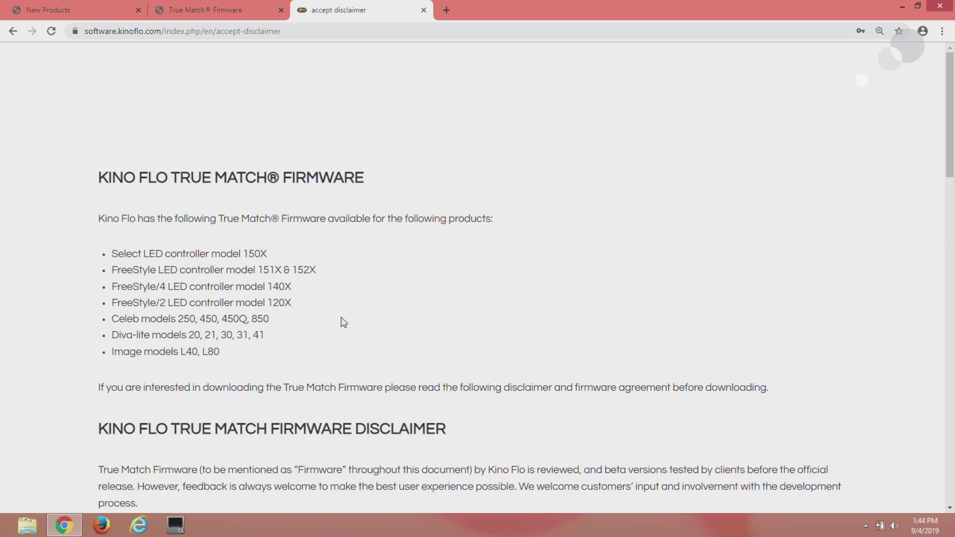
# Scroll to the bottom of the firmware disclaimer and accept it
pyautogui.scroll(-15, 344, 322)
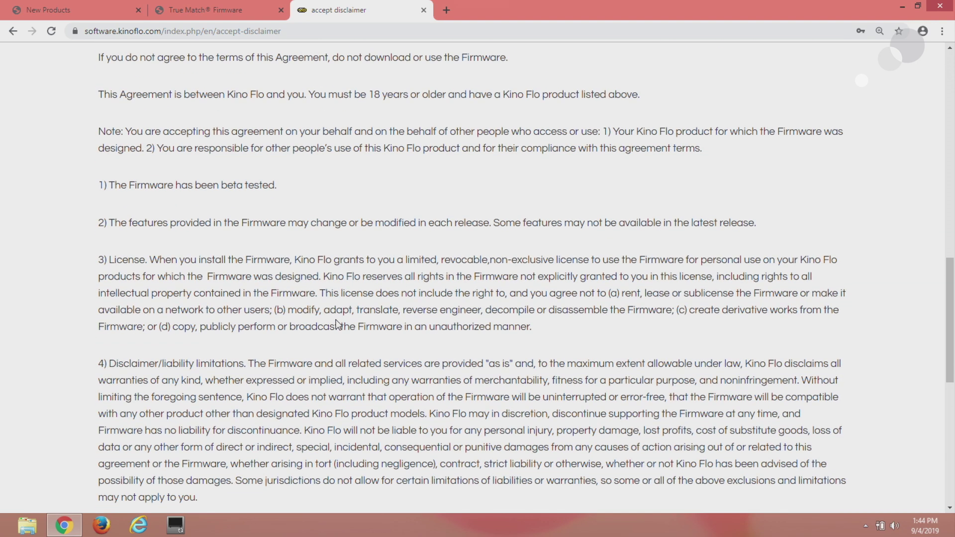
pyautogui.scroll(-4, 307, 323)
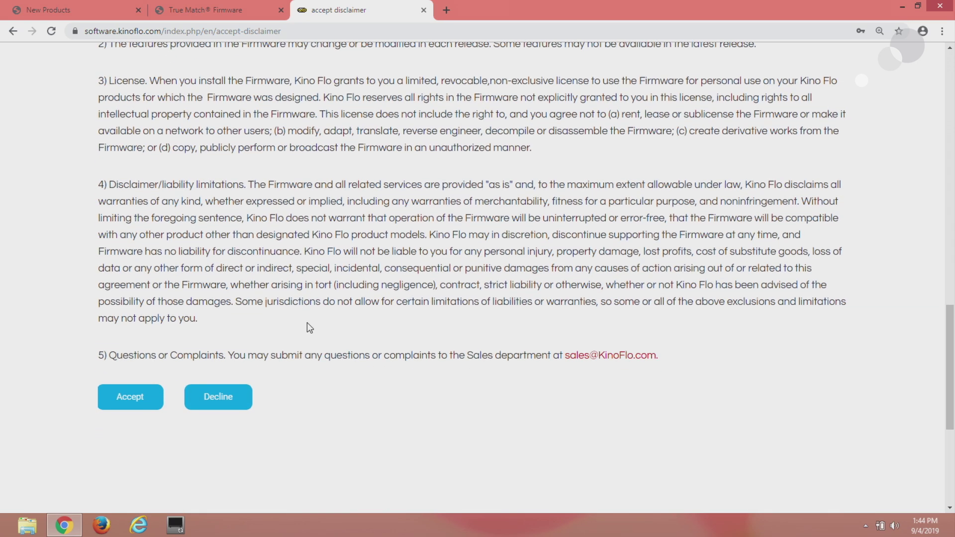
pyautogui.click(128, 396)
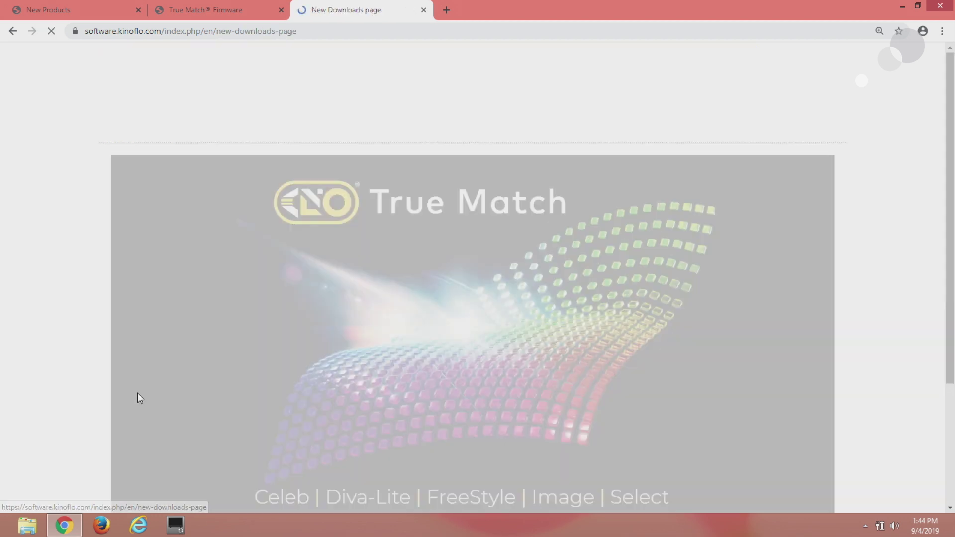
# Download TrueMatch Software Update 410.zip from the Flash Programming Tool page, then return to New Downloads
pyautogui.scroll(-3, 418, 341)
pyautogui.scroll(1, 417, 335)
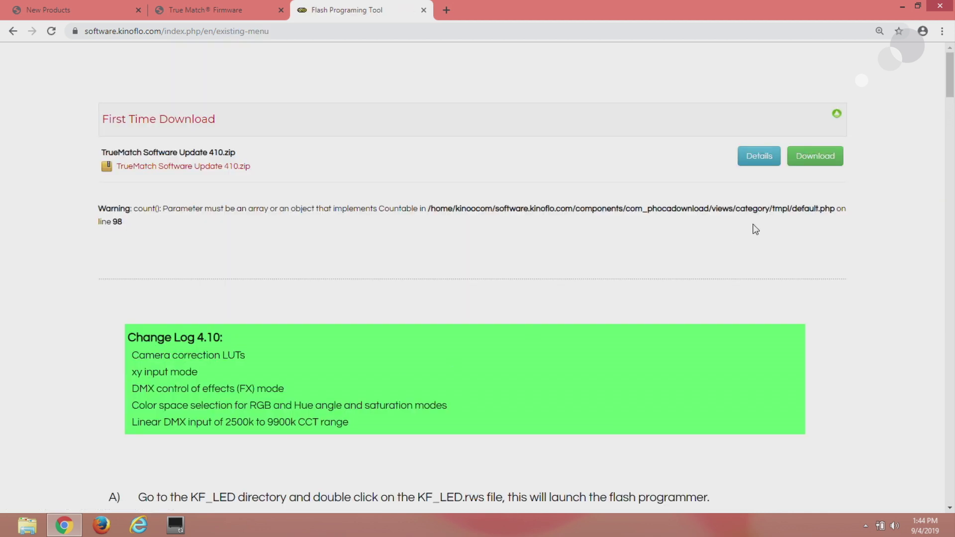
pyautogui.click(805, 159)
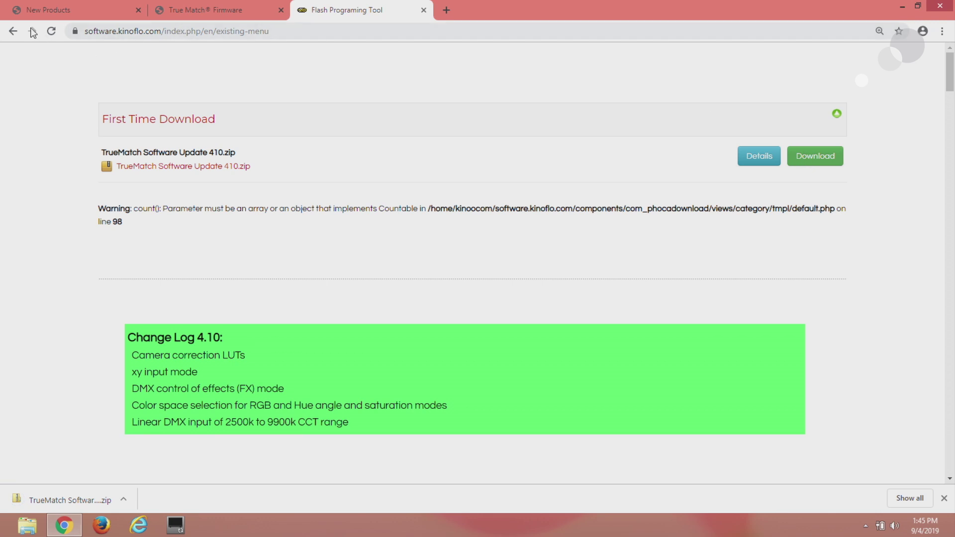
pyautogui.click(13, 31)
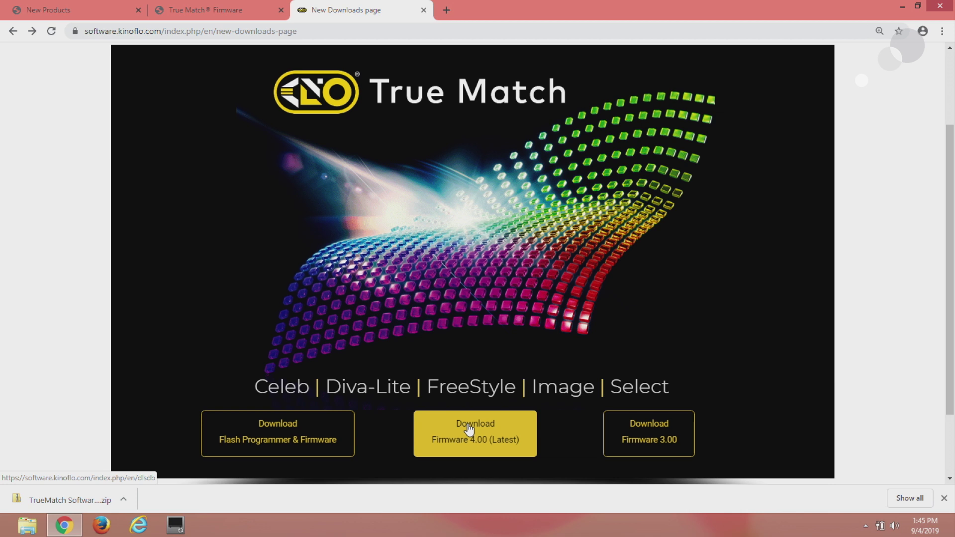
# Open the Firmware 4.00 (Latest) downloads, then open the downloaded TrueMatch software zip
pyautogui.click(468, 429)
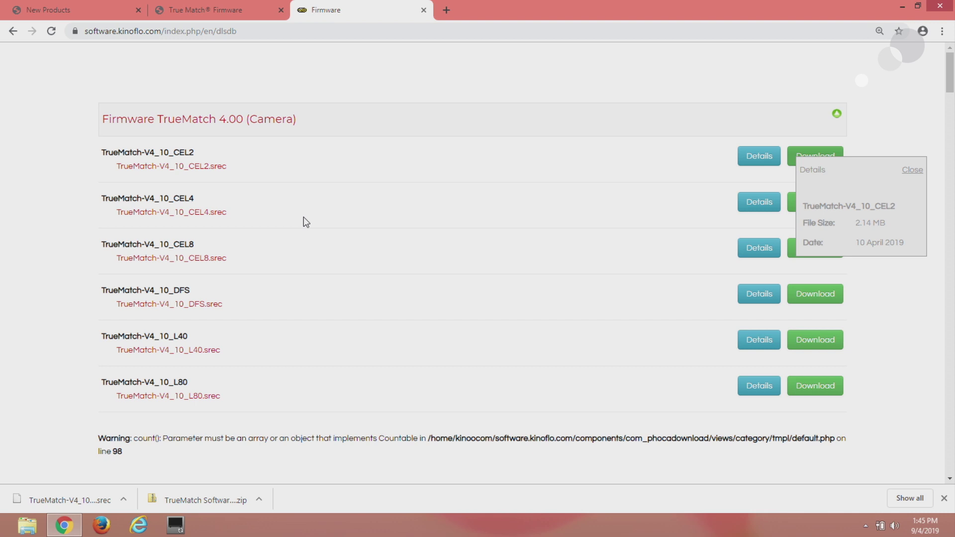
pyautogui.click(150, 498)
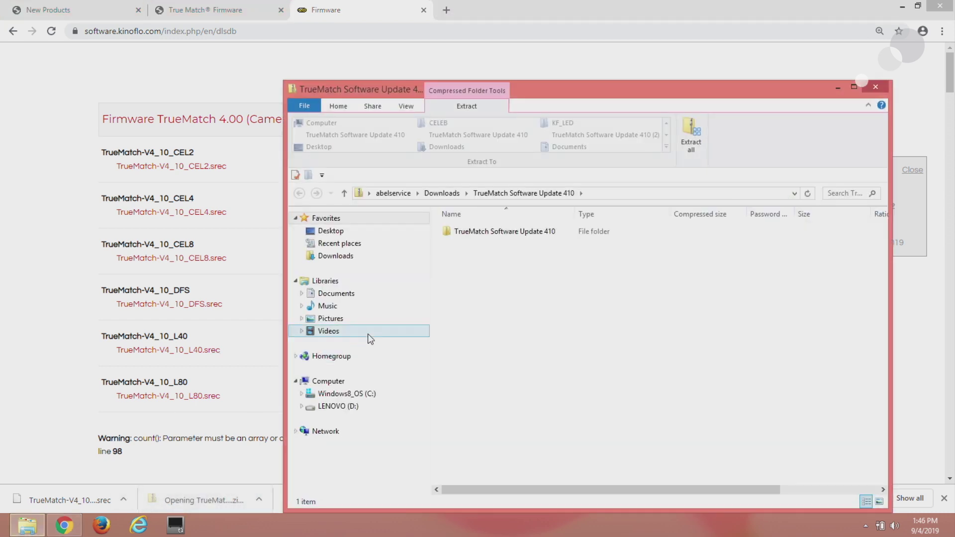
# Extract the TrueMatch Software Update 410 archive and launch the Renesas Flash Programmer installer from the extracted folder
pyautogui.doubleClick(450, 234)
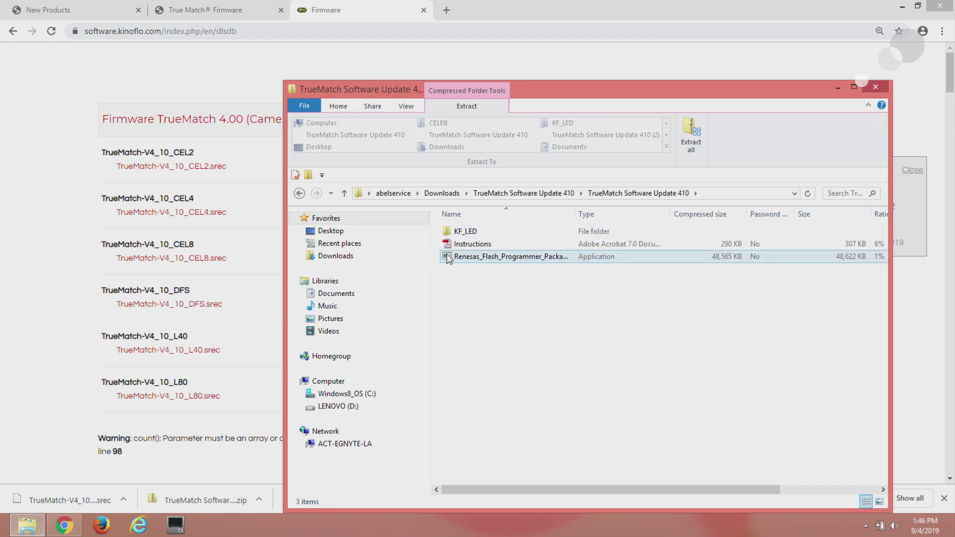
pyautogui.doubleClick(448, 257)
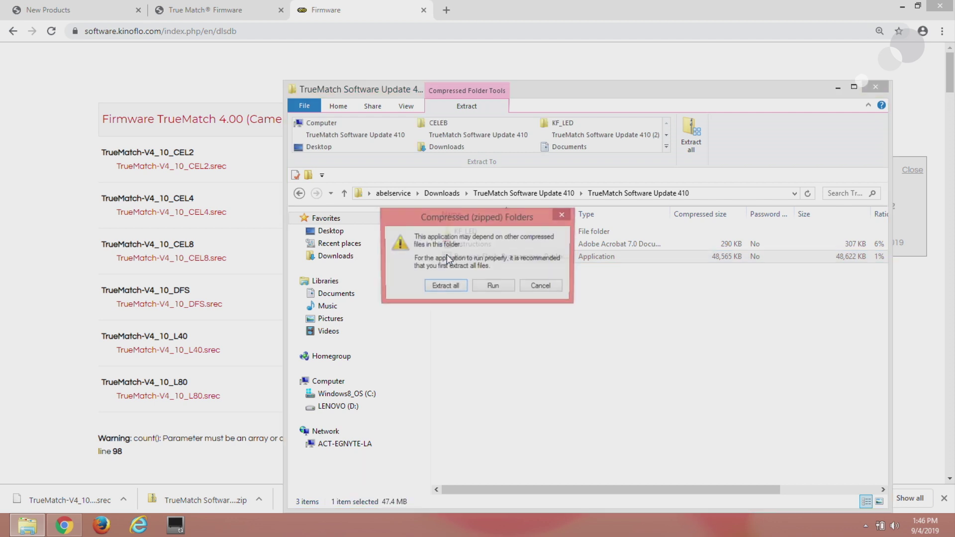
pyautogui.click(452, 287)
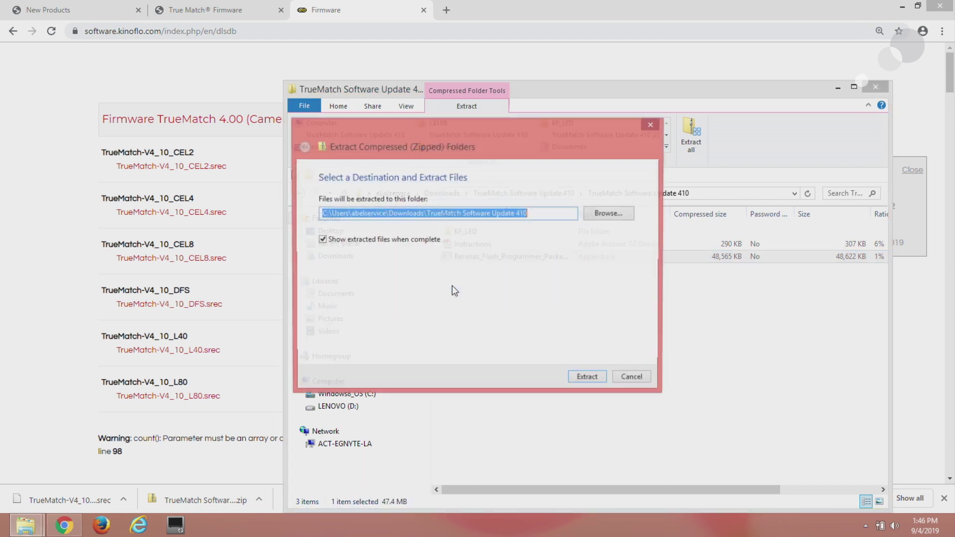
pyautogui.click(588, 379)
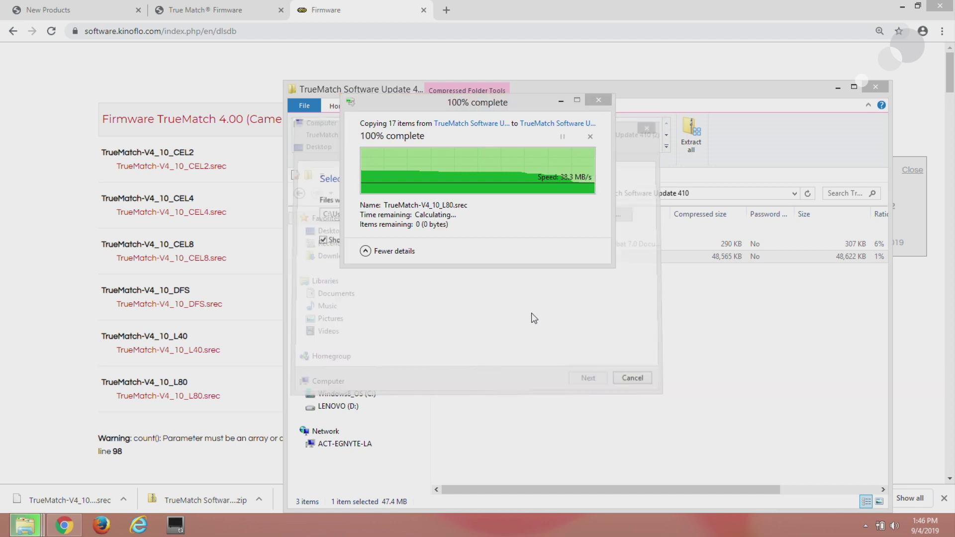
pyautogui.doubleClick(449, 232)
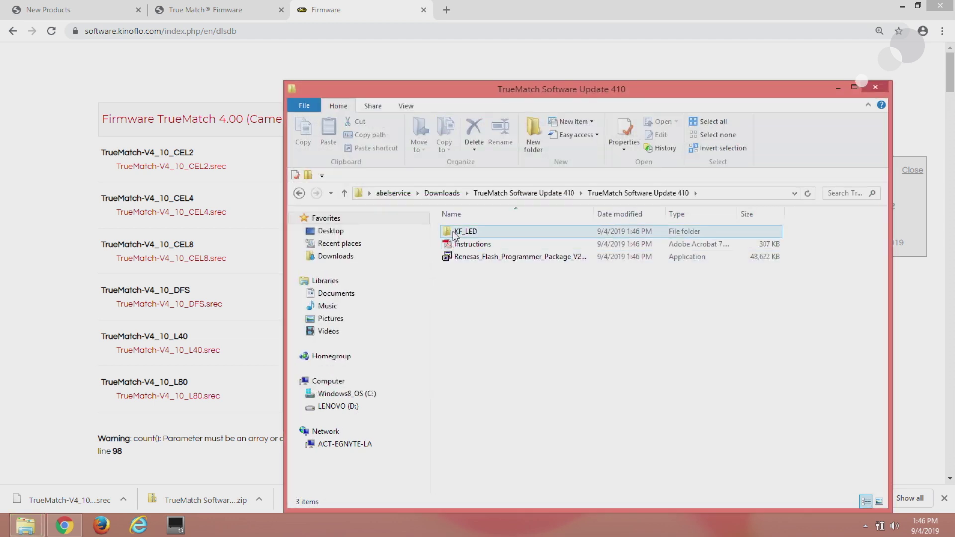
pyautogui.doubleClick(448, 257)
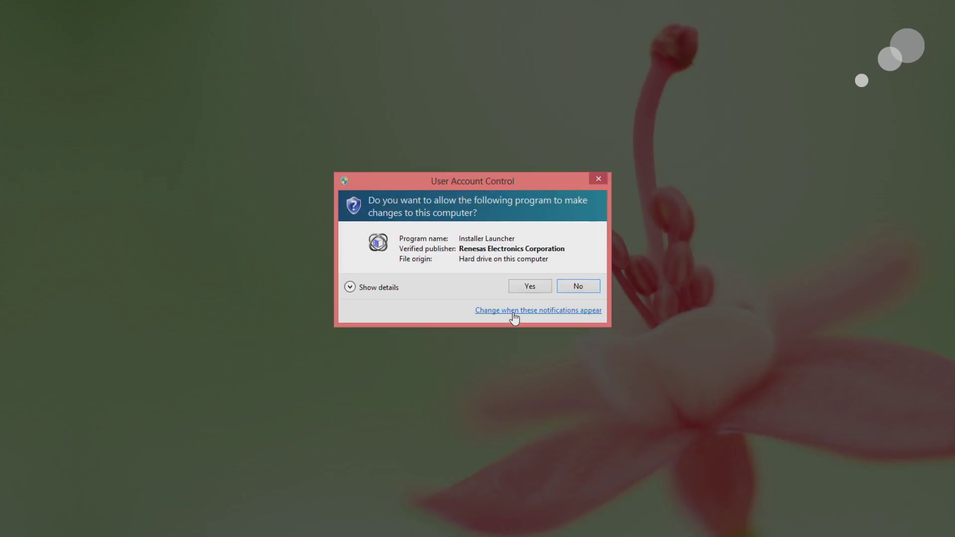
# Approve the installer, accept the licence, exclude the E1/E20 emulator USB driver, and begin installation
pyautogui.click(530, 287)
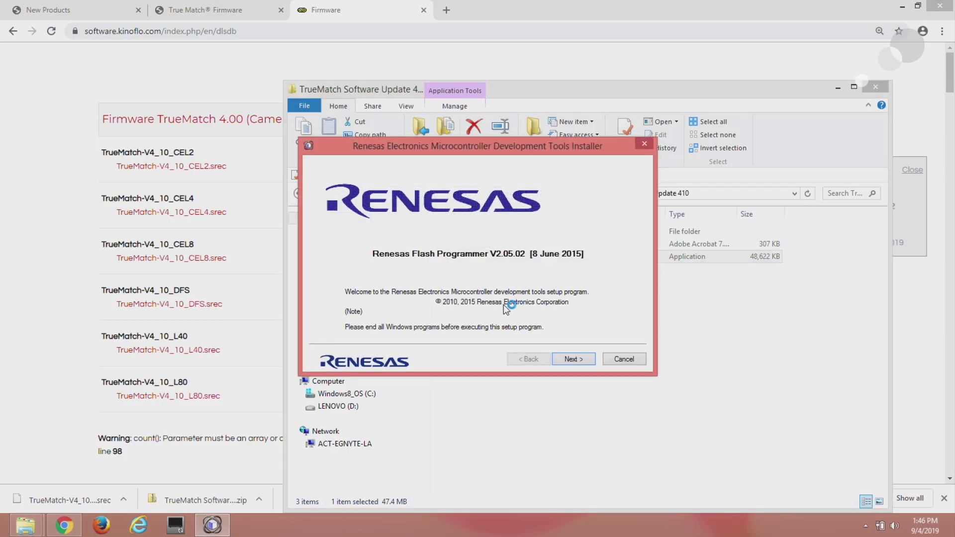
pyautogui.click(567, 359)
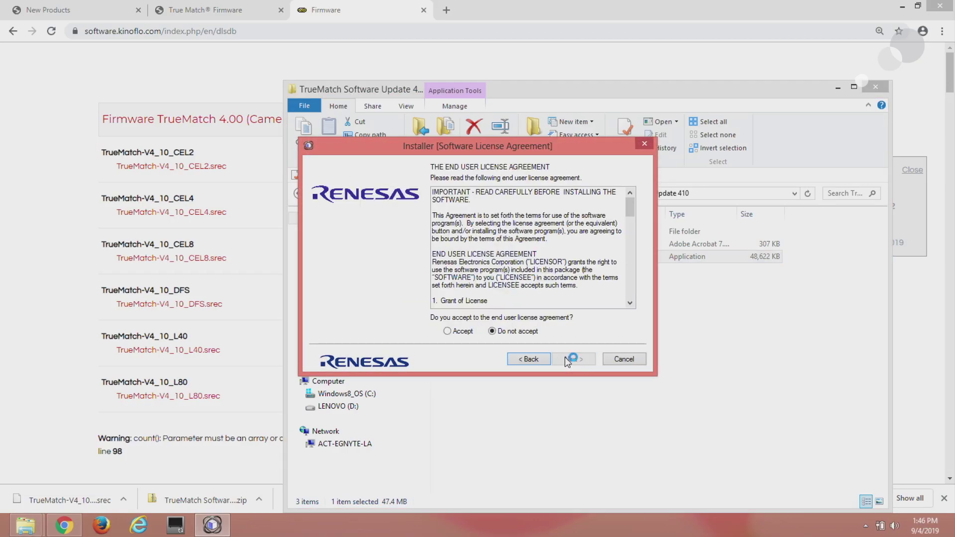
pyautogui.click(452, 332)
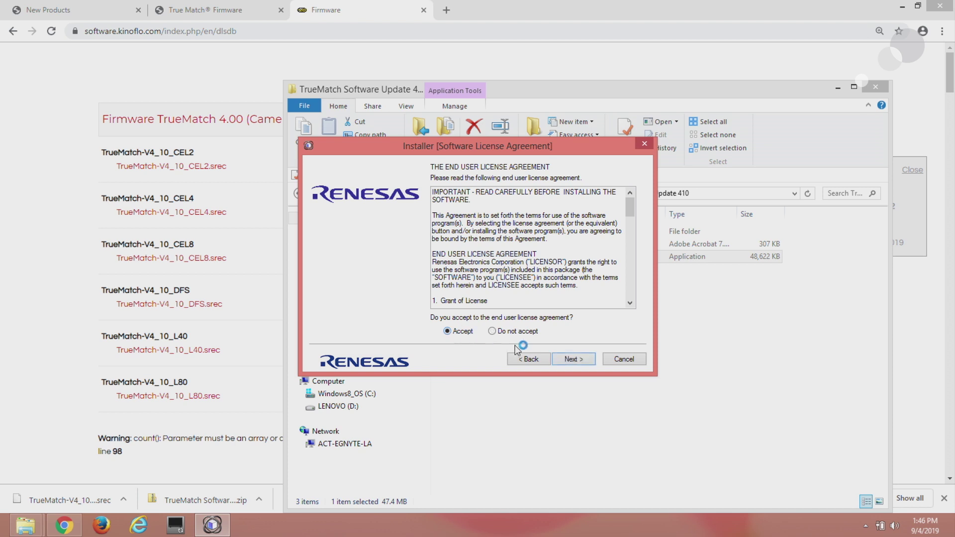
pyautogui.click(573, 360)
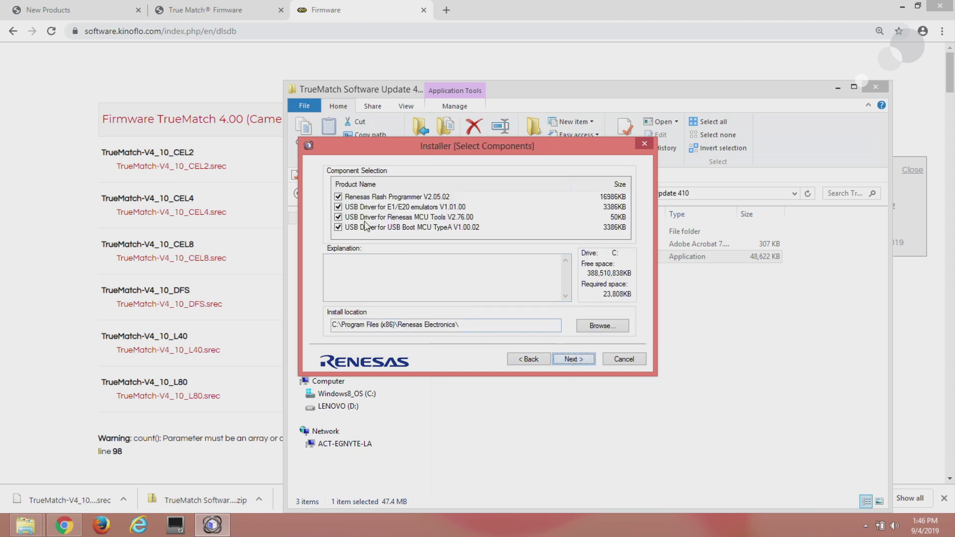
pyautogui.click(338, 207)
pyautogui.click(573, 359)
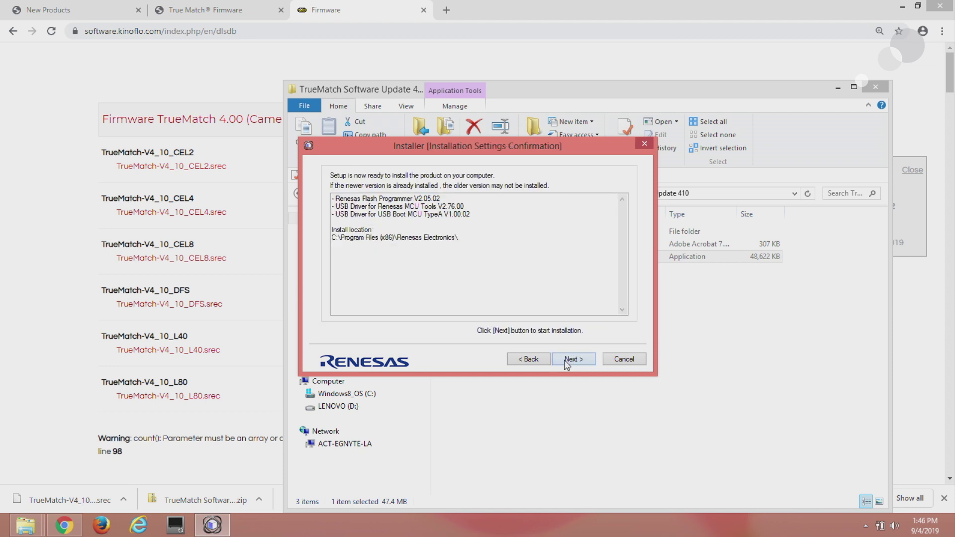
pyautogui.click(567, 359)
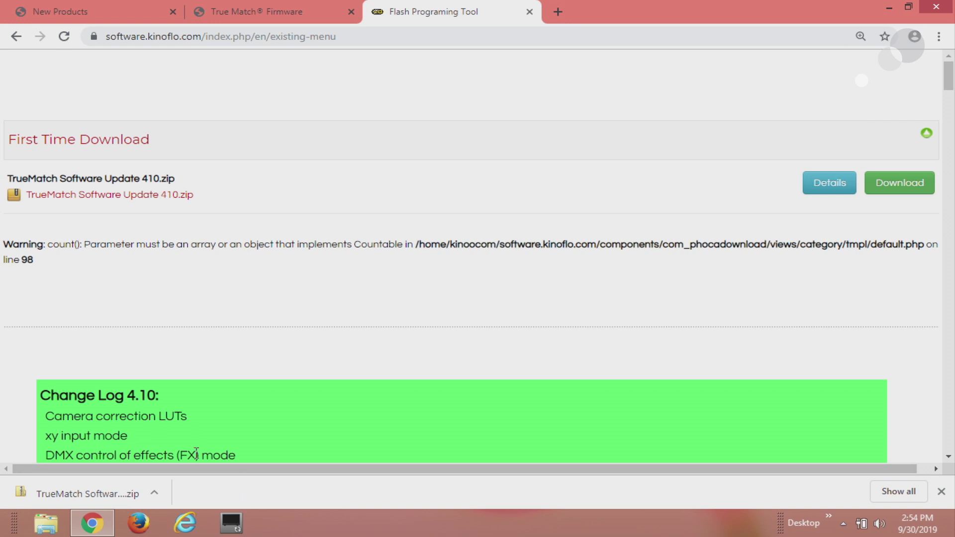
# Open the downloaded TrueMatch zip from Chrome's download bar and enter the TrueMatch Software Update 410 folder
pyautogui.click(150, 495)
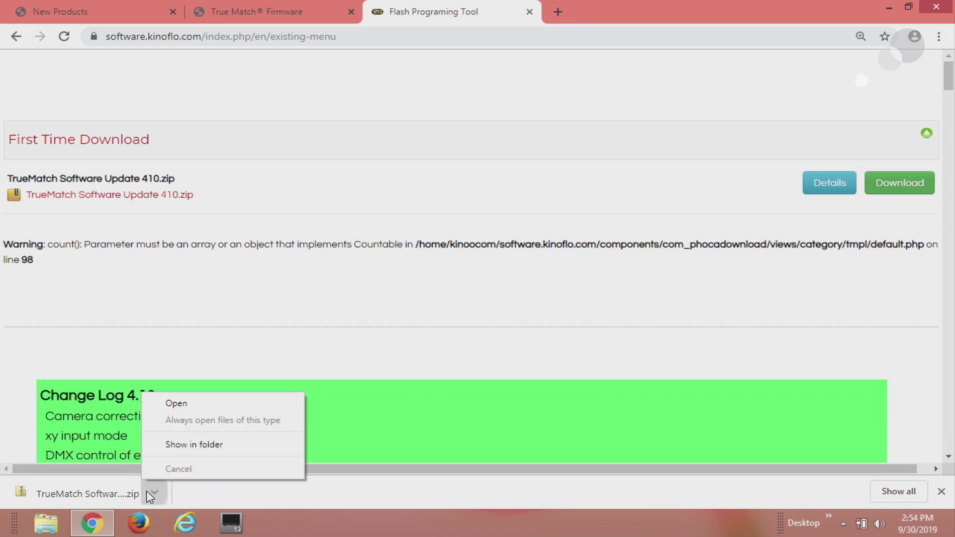
pyautogui.click(178, 403)
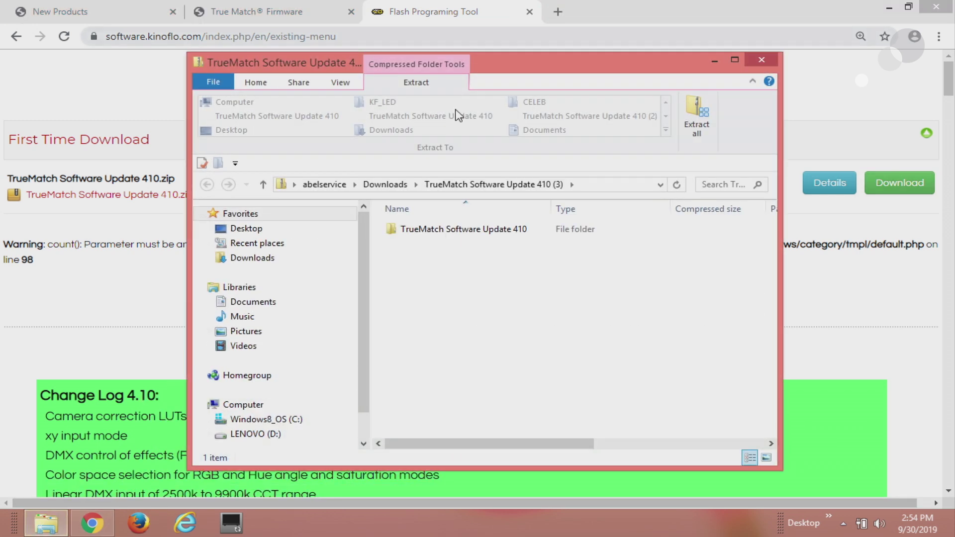
pyautogui.rightClick(476, 230)
pyautogui.click(509, 236)
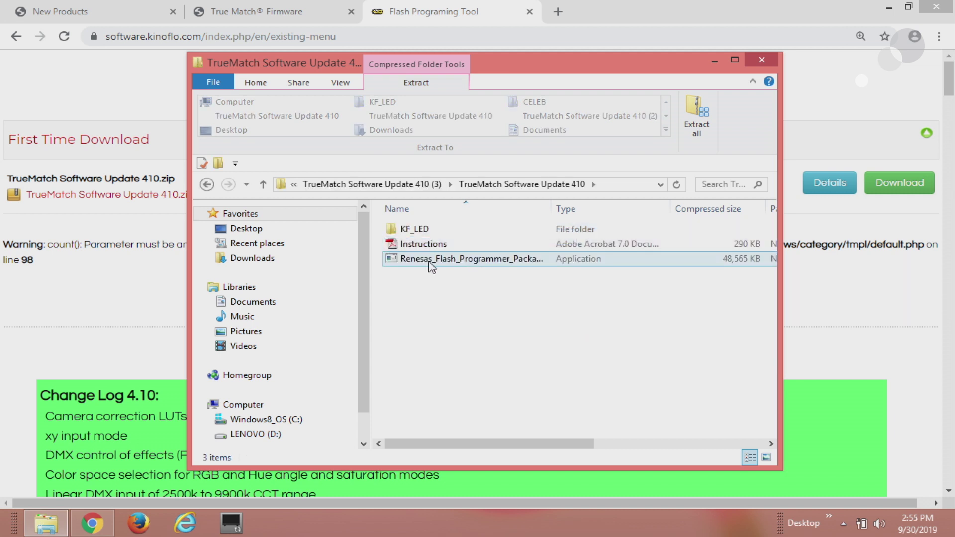
# Extract the archive to a new folder, then launch the Renesas flash programmer package and approve UAC
pyautogui.doubleClick(465, 259)
pyautogui.click(454, 289)
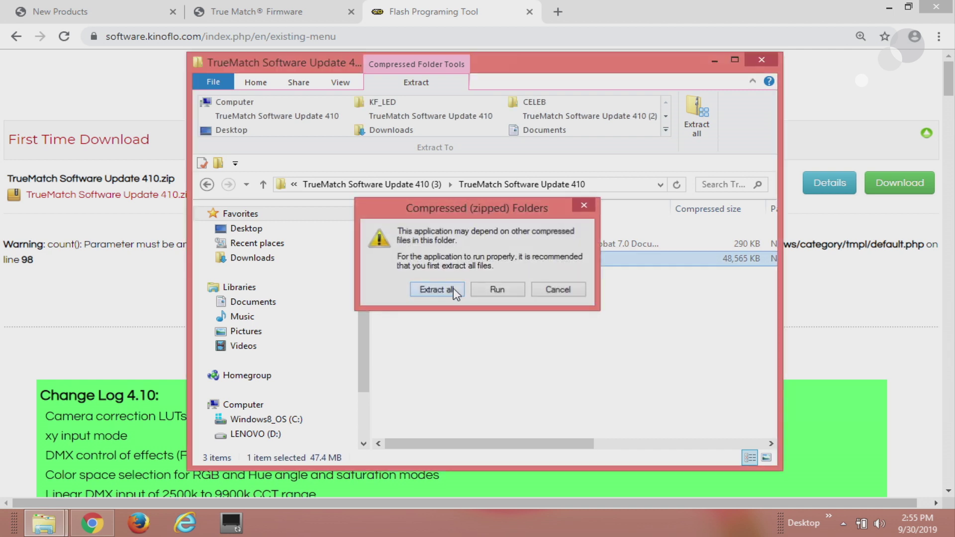
pyautogui.click(607, 400)
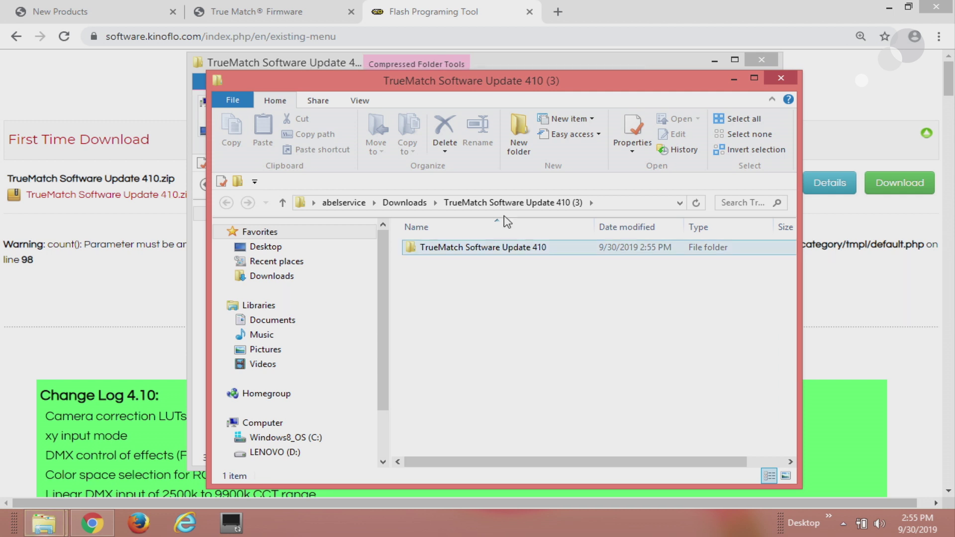
pyautogui.doubleClick(470, 254)
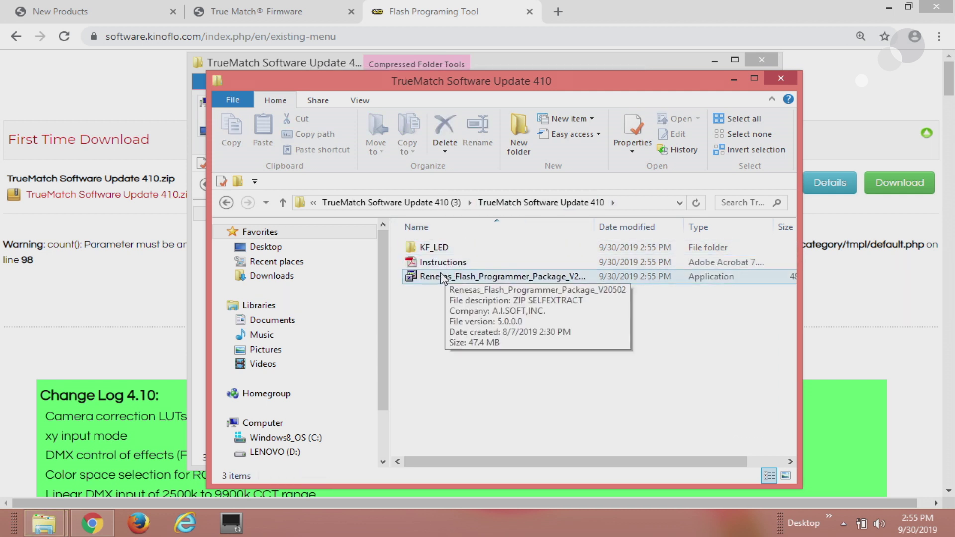
pyautogui.doubleClick(415, 277)
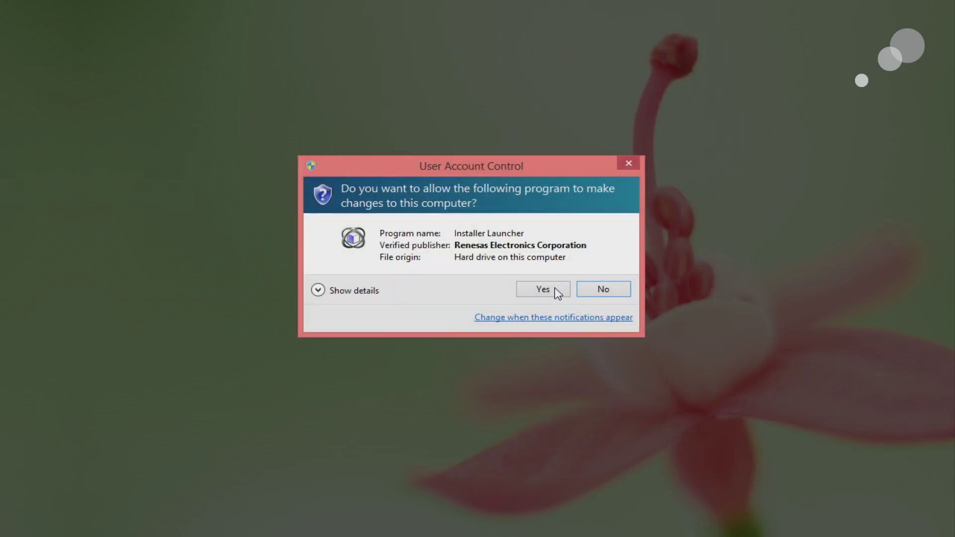
pyautogui.click(553, 290)
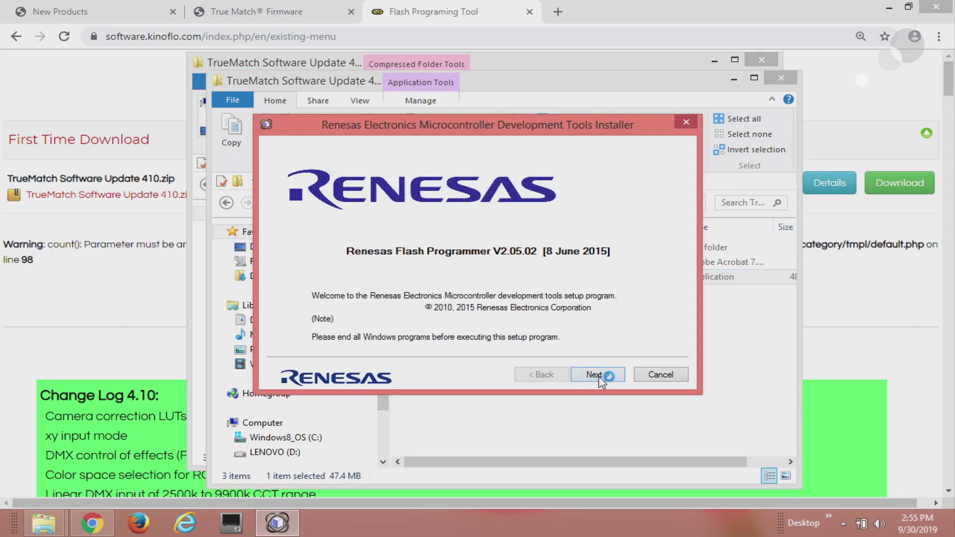
# Accept the licence, keep all four components, and start installing Renesas Flash Programmer V2.05.02
pyautogui.click(599, 377)
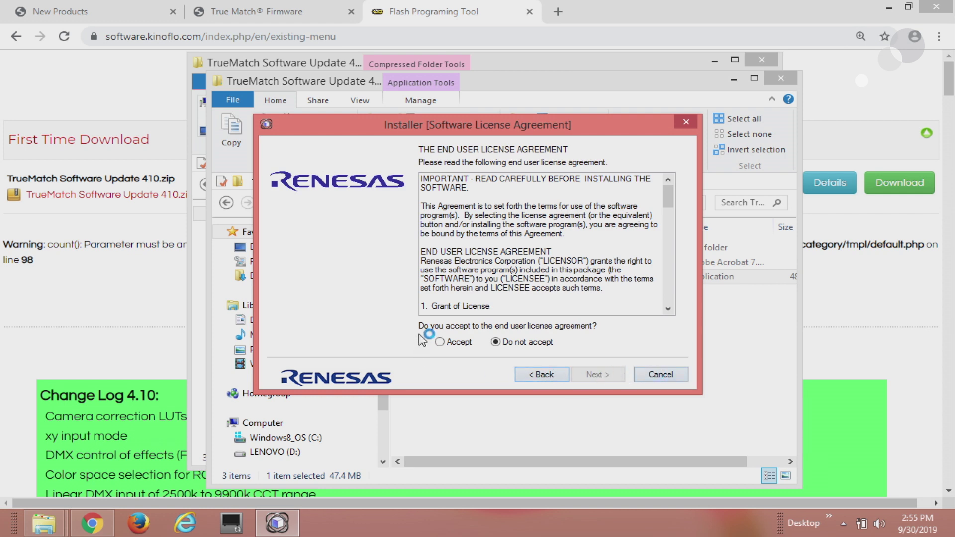
pyautogui.click(441, 342)
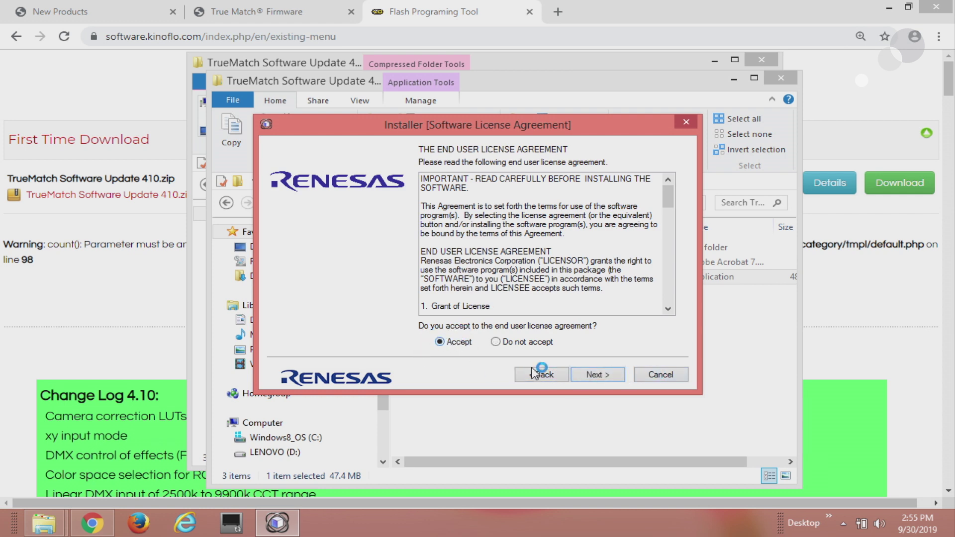
pyautogui.click(617, 376)
pyautogui.click(616, 378)
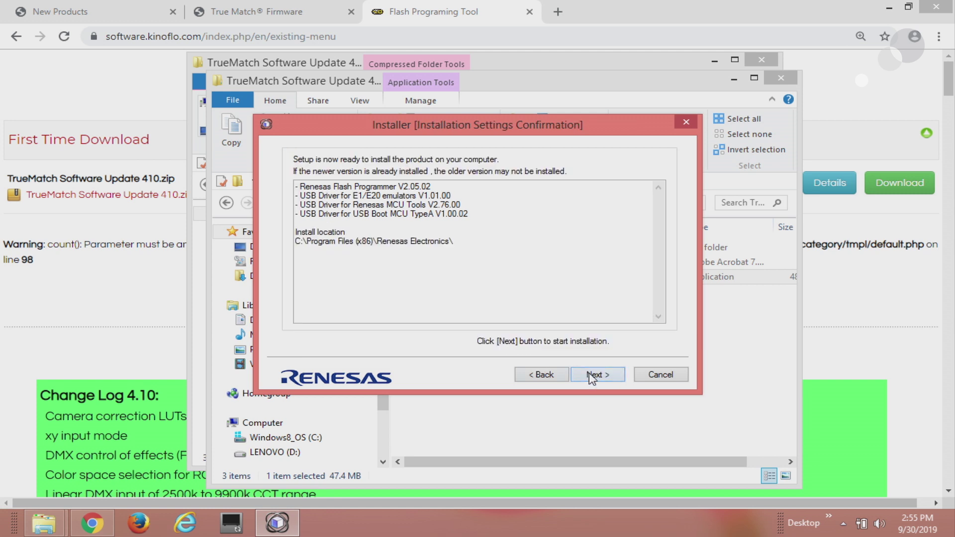
pyautogui.click(589, 369)
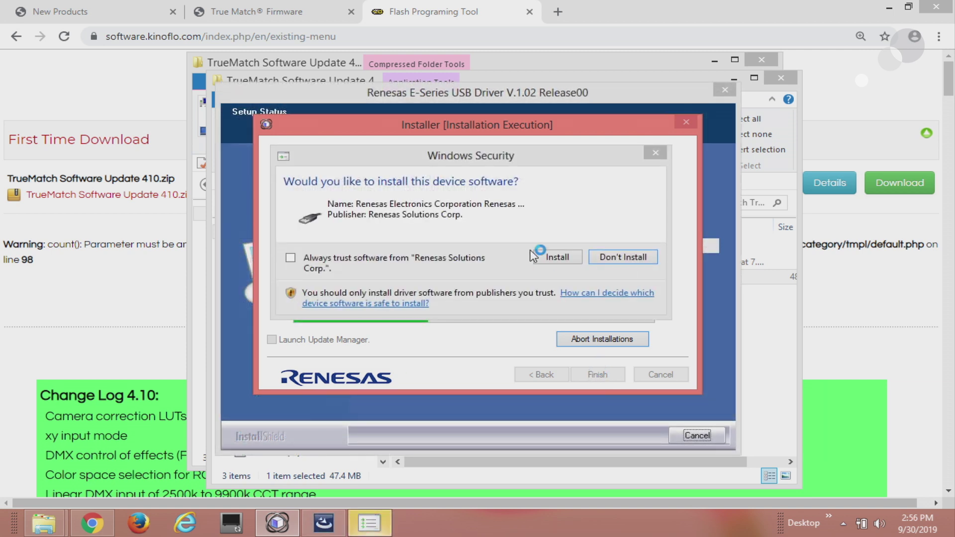
# Approve each USB driver security prompt, then close the installer once all installations succeed
pyautogui.click(552, 263)
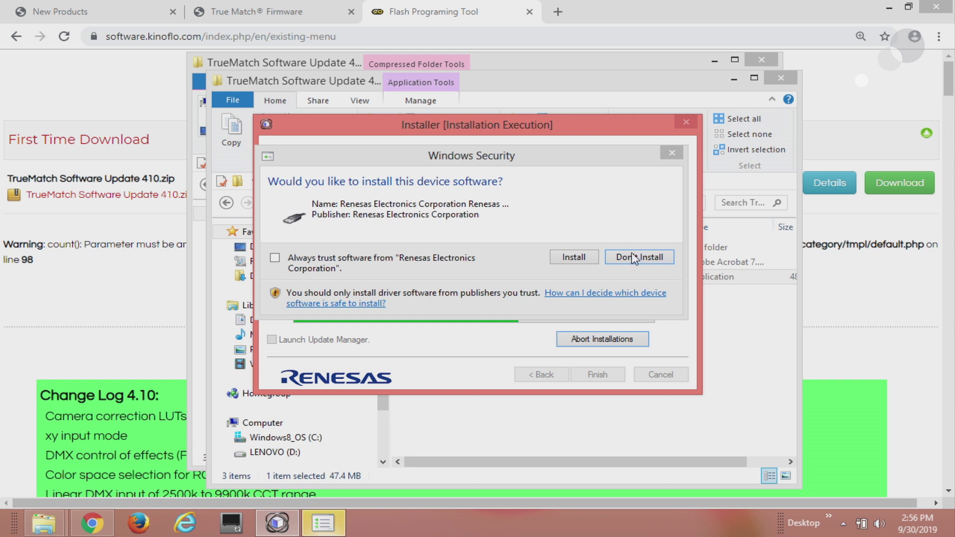
pyautogui.click(596, 256)
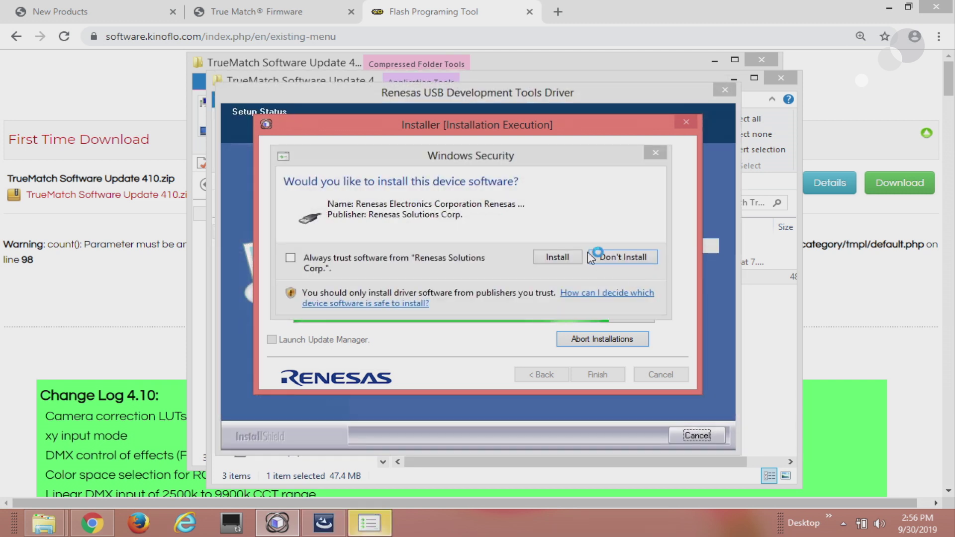
pyautogui.click(568, 257)
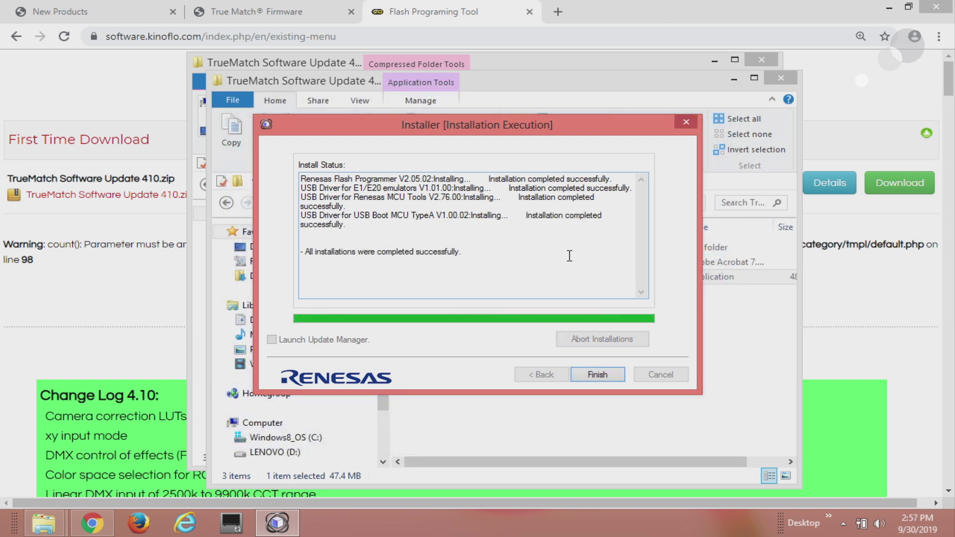
pyautogui.click(597, 375)
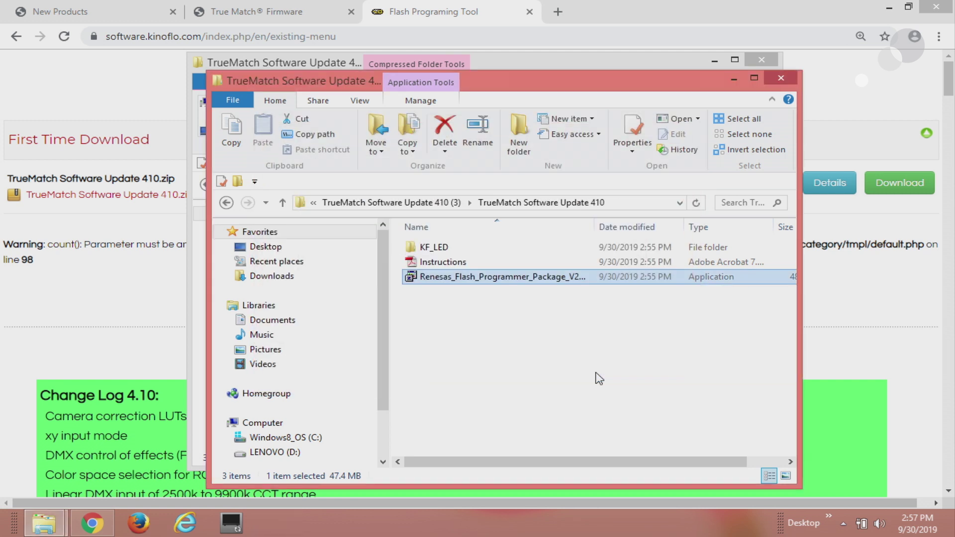
# Open the KF_LED folder and open the KF_LED project file in Renesas Flash Programmer
pyautogui.click(410, 251)
pyautogui.rightClick(410, 248)
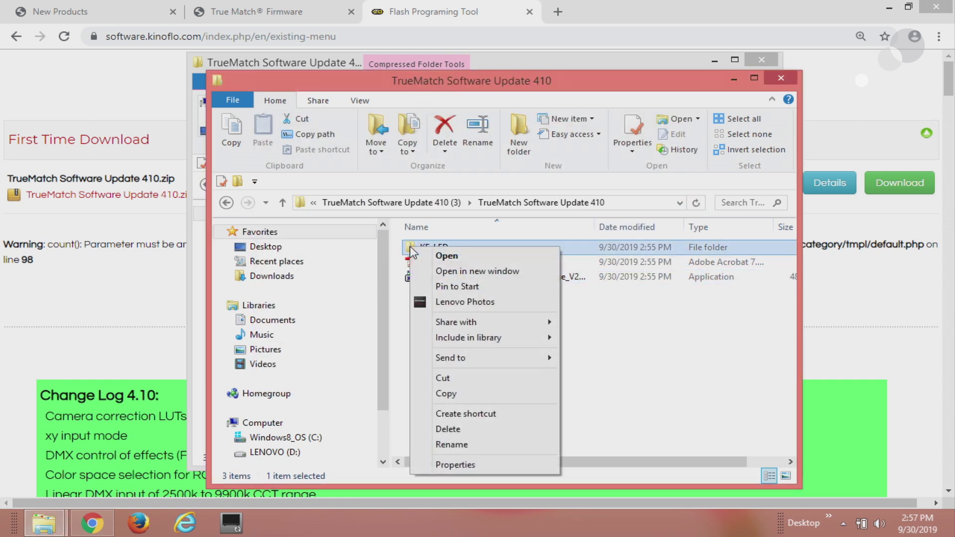
pyautogui.click(431, 256)
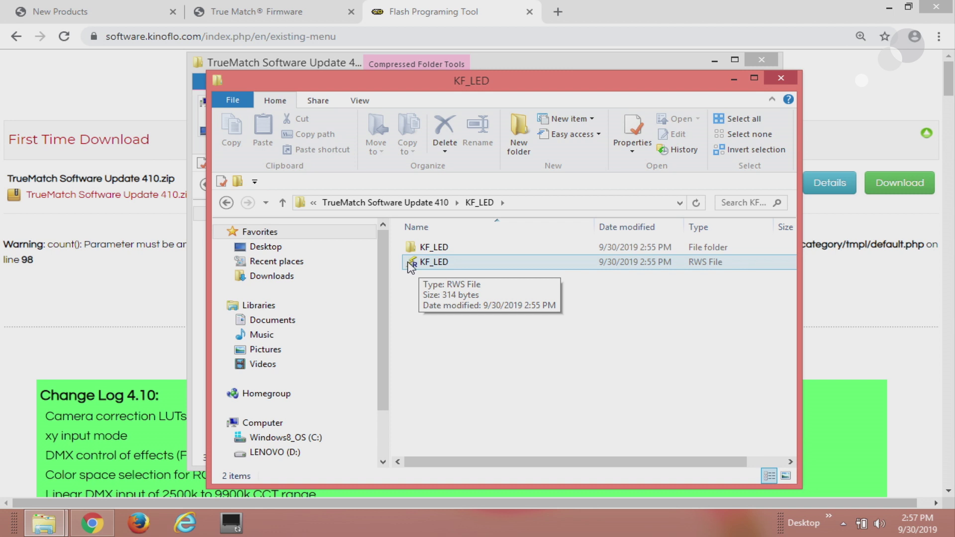
pyautogui.rightClick(408, 264)
pyautogui.click(436, 271)
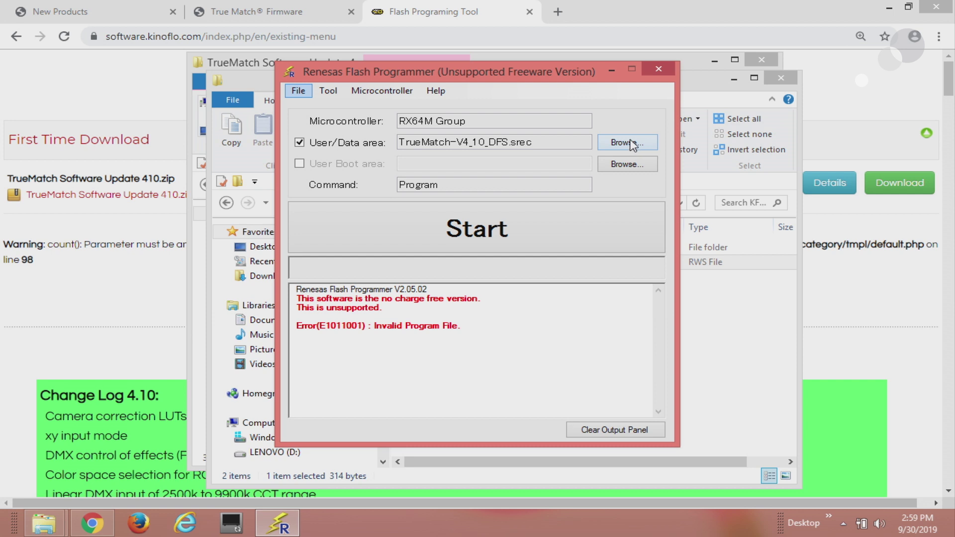
# Load TrueMatch-V4_10_CEL2.srec from the CELEB folder as the User/Data area file
pyautogui.click(630, 143)
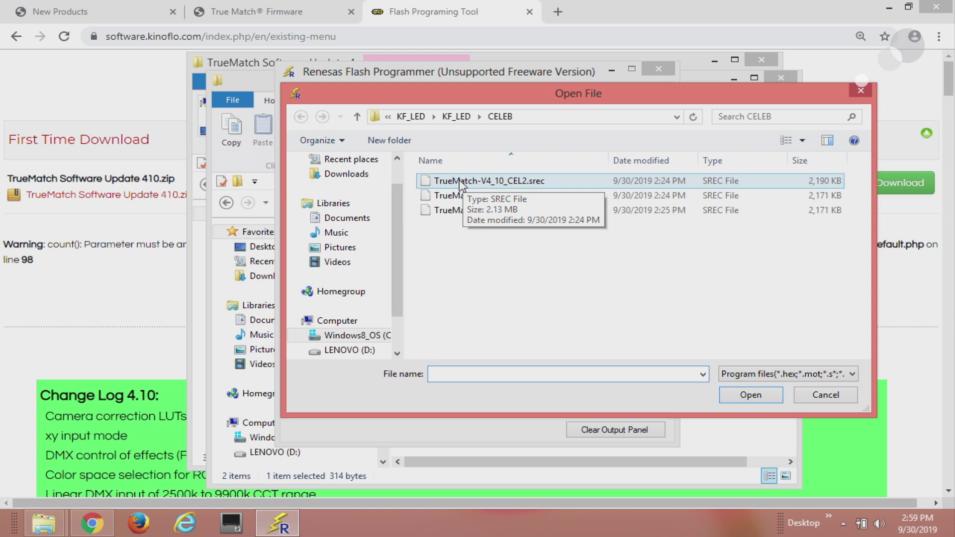
pyautogui.click(518, 184)
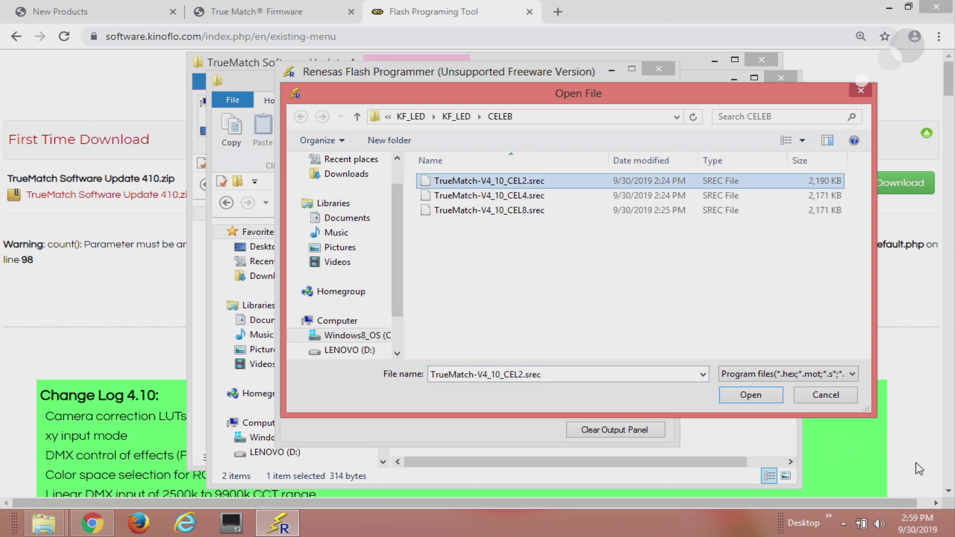
pyautogui.click(749, 398)
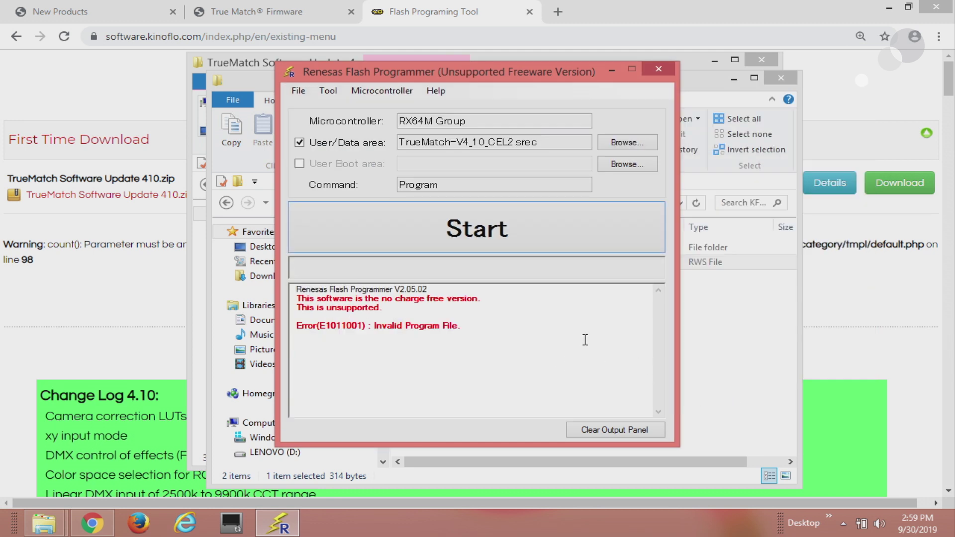
# Start programming the RX64M with the CEL2 firmware over the detected USB device
pyautogui.click(507, 230)
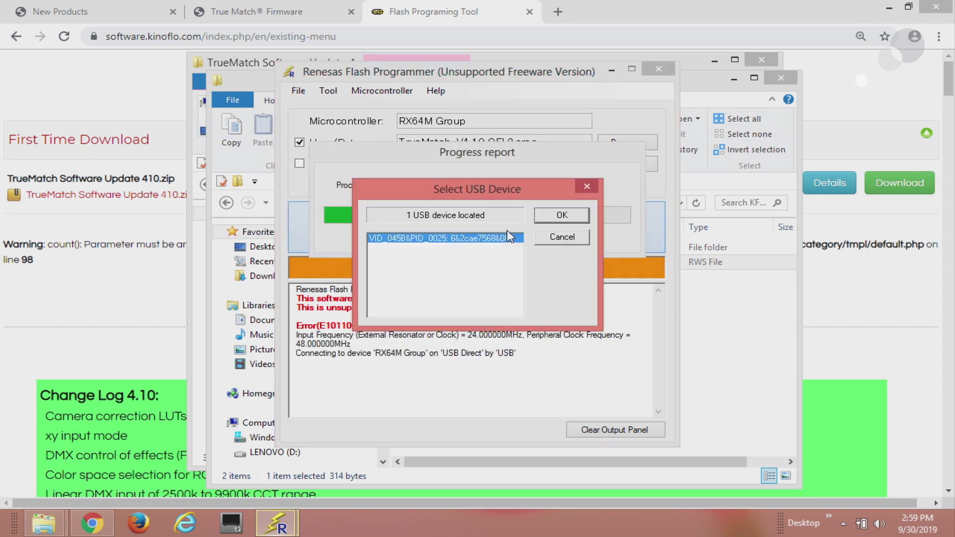
pyautogui.click(575, 217)
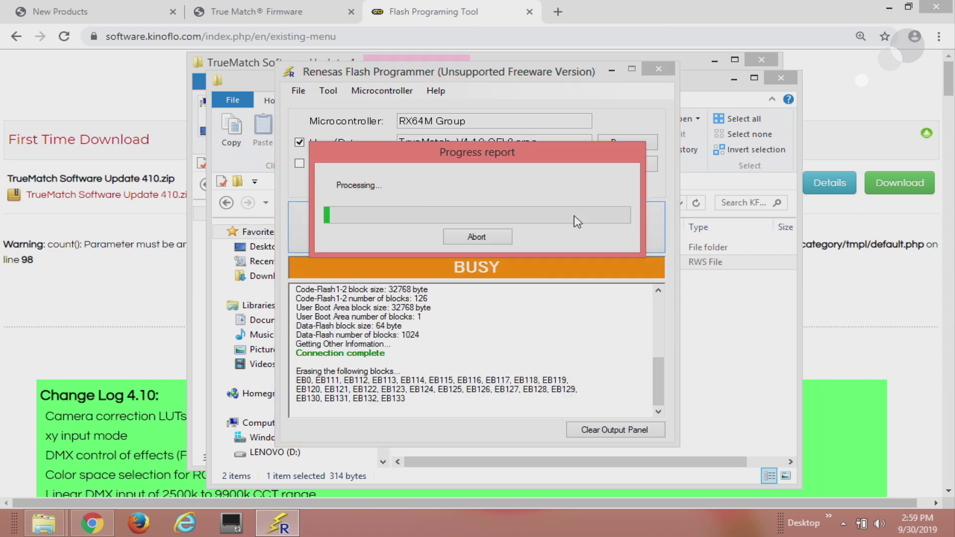